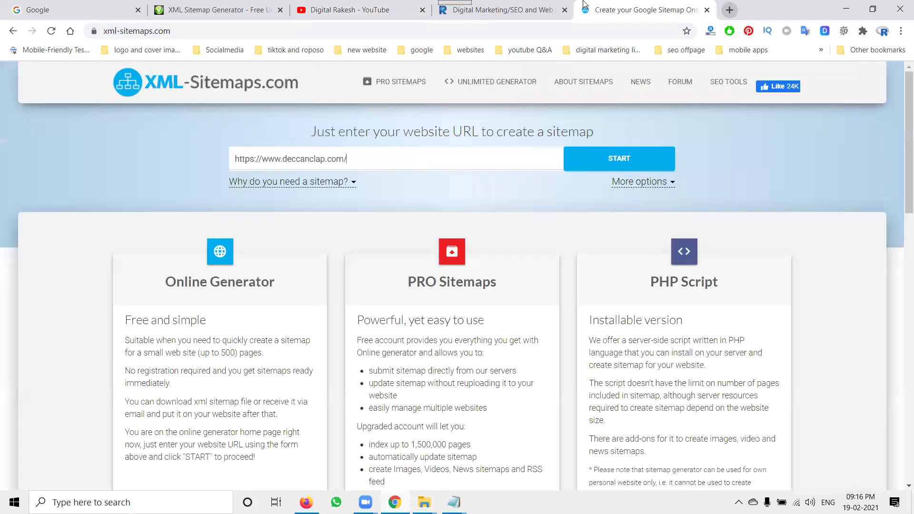
# Clear the website URL on XML-Sitemaps.com and switch to the check-domains.com XML sitemap generator
pyautogui.tripleClick(326, 167)
pyautogui.press('BackSpace')
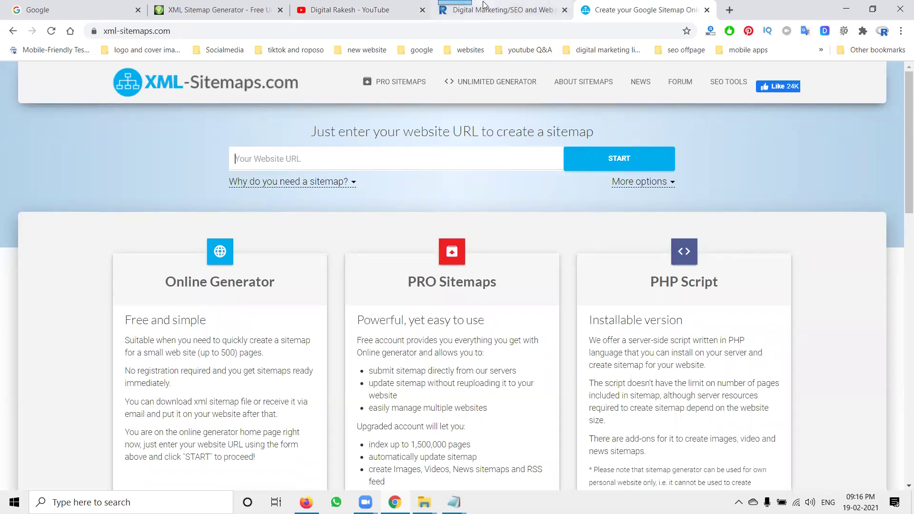
pyautogui.moveTo(483, 4)
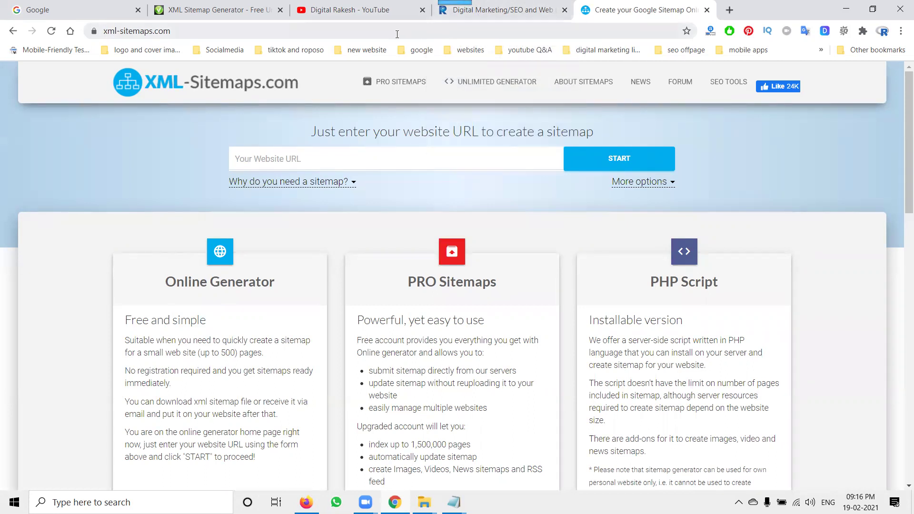
pyautogui.click(235, 17)
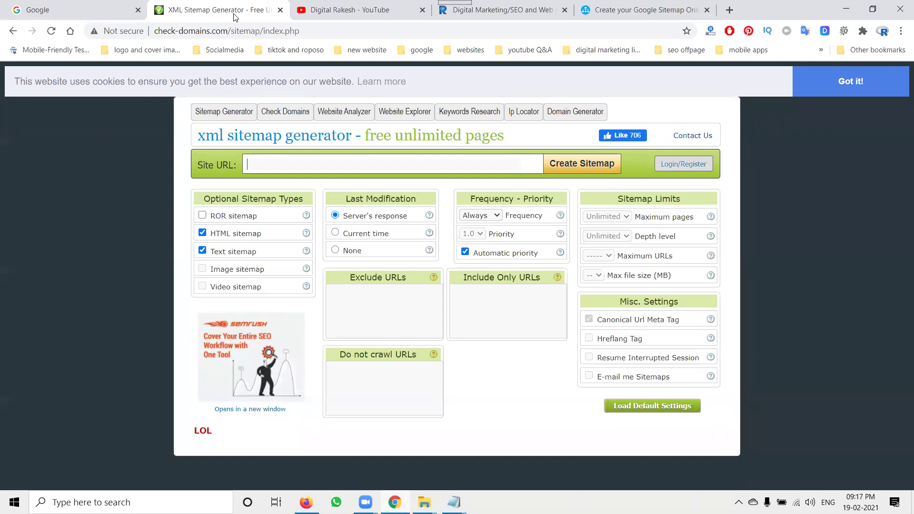
# Load search.google.com/search-console on a new page and show the Sitemaps section of the rakeshtechsolutions.com property
pyautogui.click(728, 10)
pyautogui.write('search.google.com/search-console')
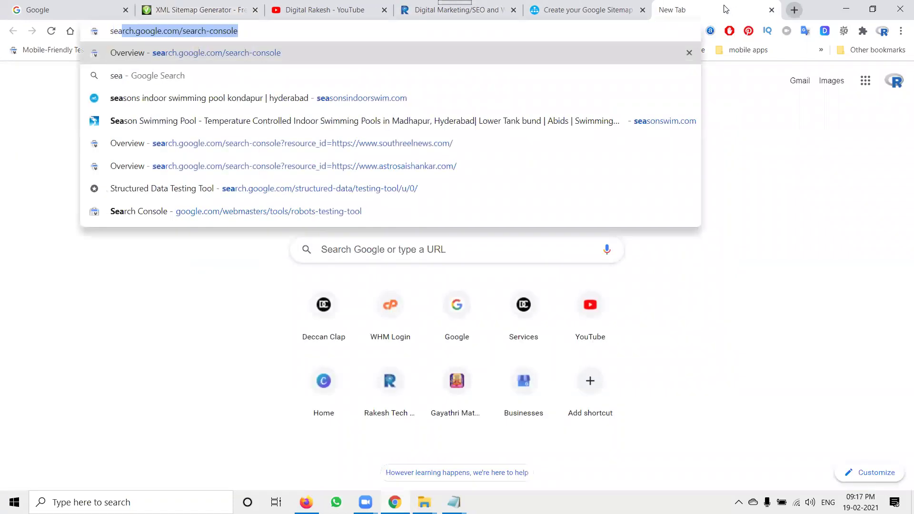
pyautogui.press('Return')
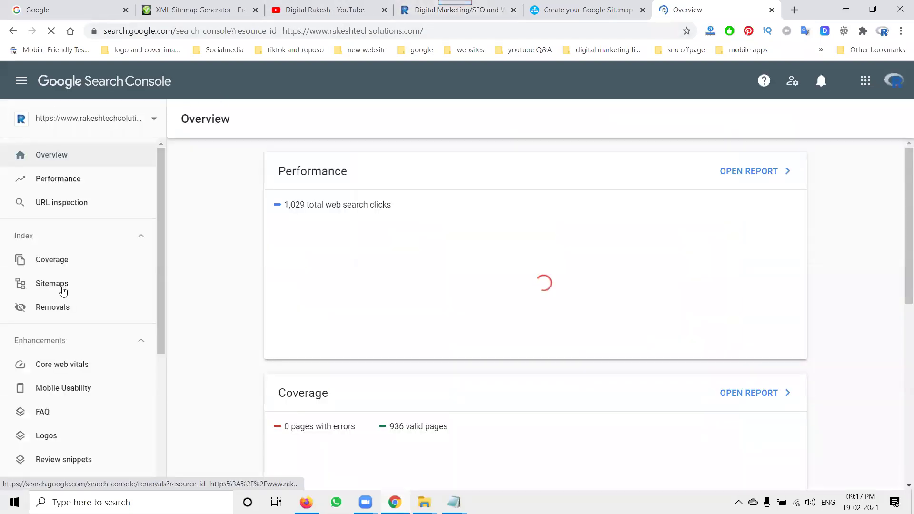
pyautogui.click(62, 287)
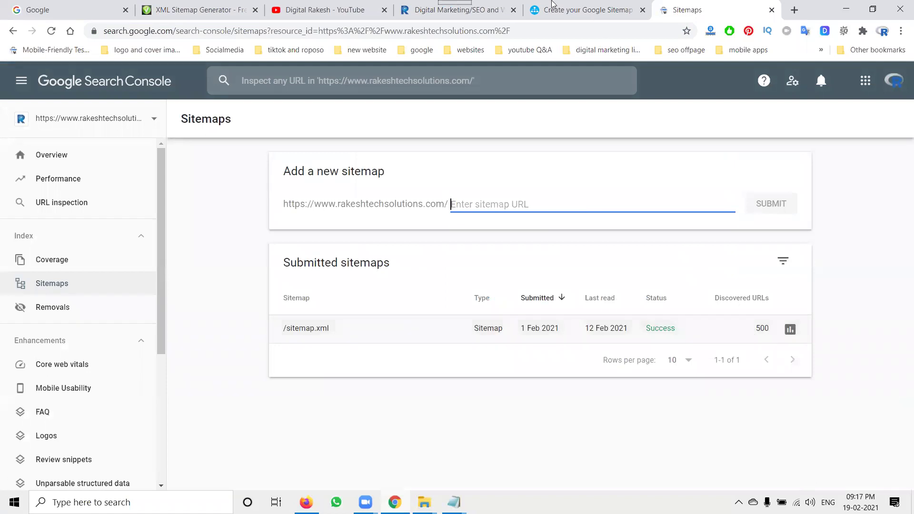
# Copy the rakeshtechsolutions.com website address into the check-domains.com Site URL and include the ROR sitemap type
pyautogui.click(478, 11)
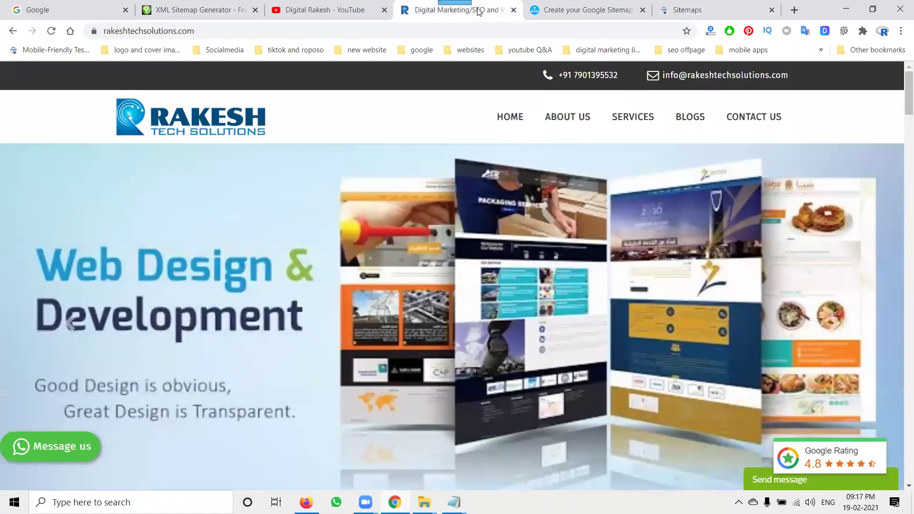
pyautogui.click(388, 30)
pyautogui.hotkey('ctrl', 'c')
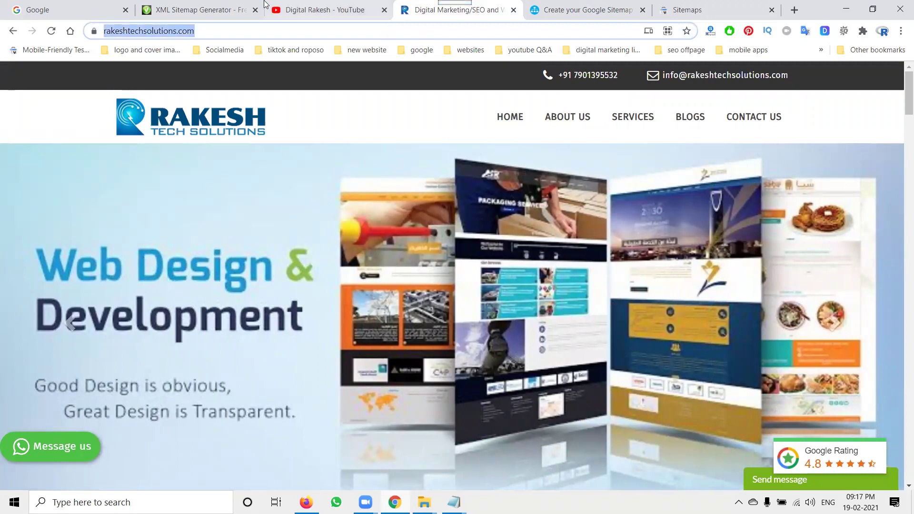
pyautogui.click(200, 9)
pyautogui.click(305, 163)
pyautogui.hotkey('ctrl', 'v')
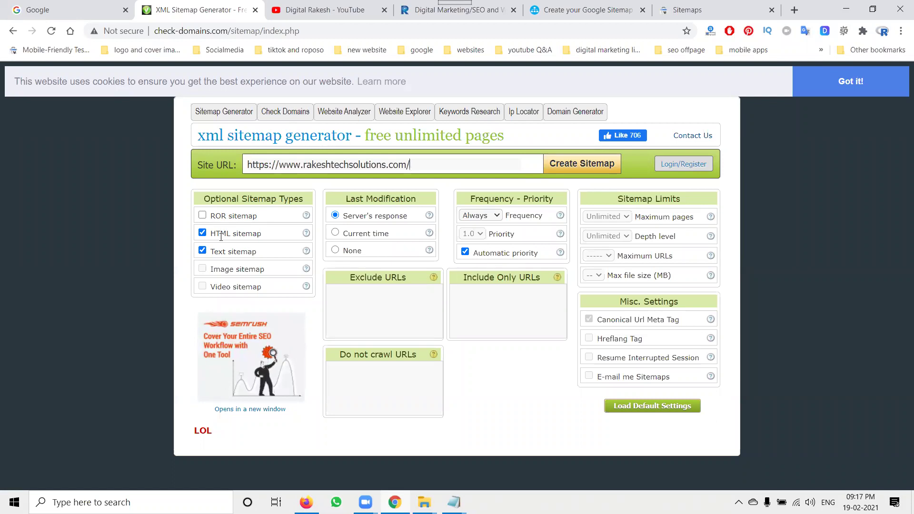
pyautogui.click(202, 217)
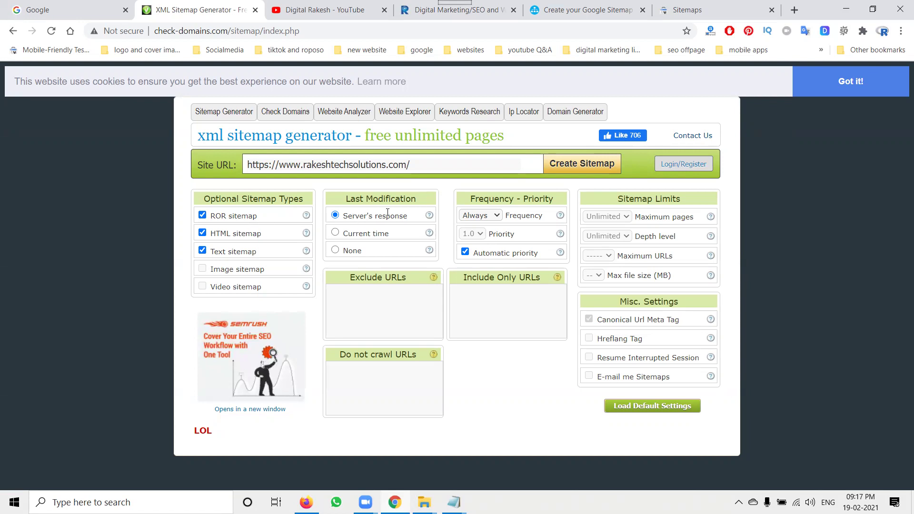
pyautogui.click(465, 252)
pyautogui.click(477, 235)
pyautogui.click(478, 241)
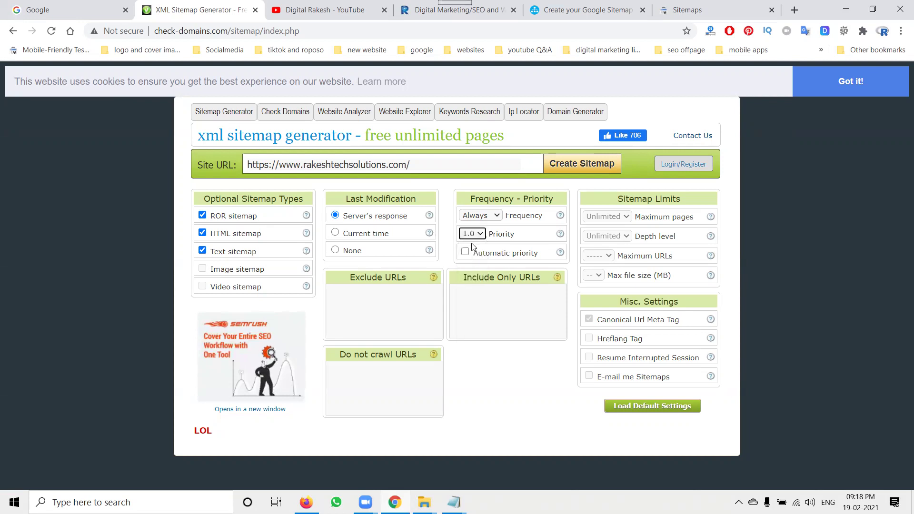
pyautogui.click(465, 252)
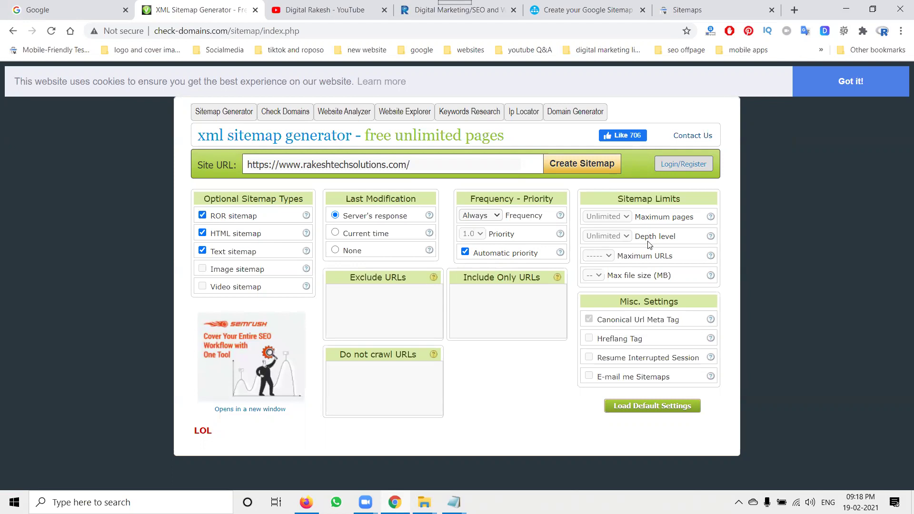
# Start creating the sitemap, check the submitted sitemap's dates in Search Console, and return to the generator
pyautogui.click(581, 165)
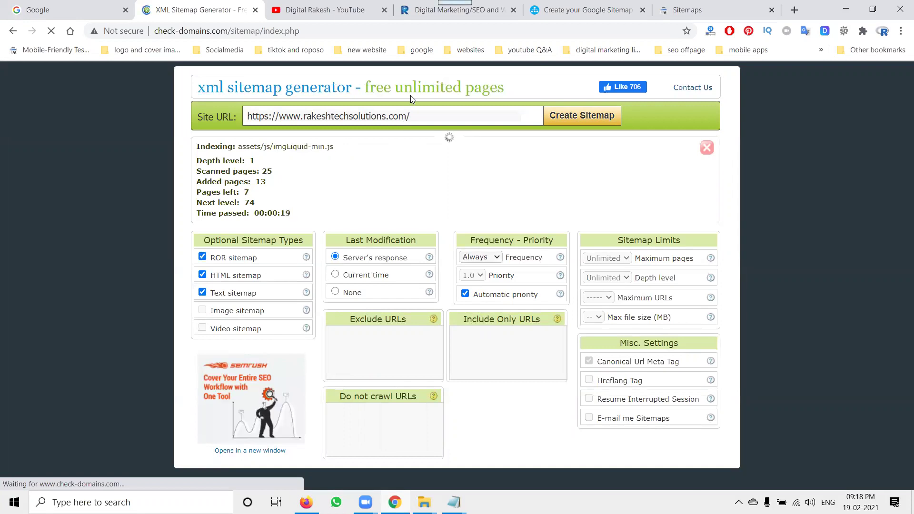
pyautogui.click(711, 8)
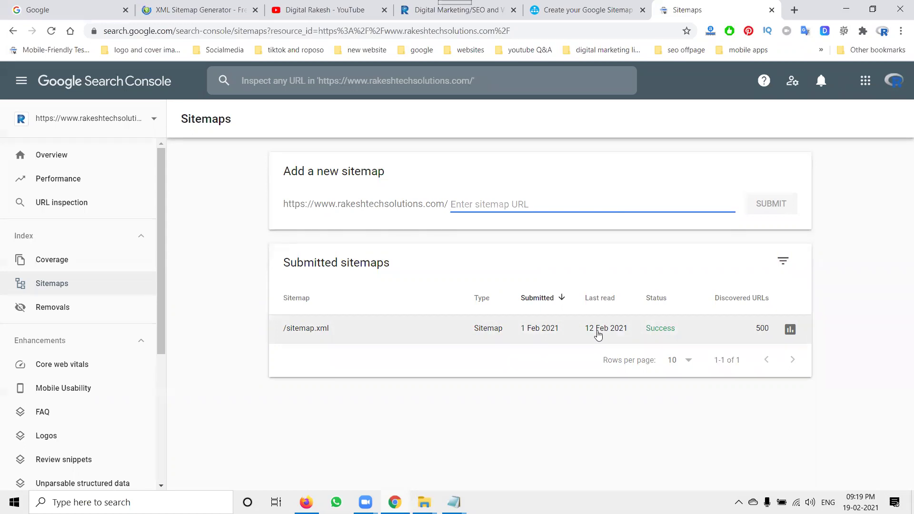
pyautogui.click(210, 5)
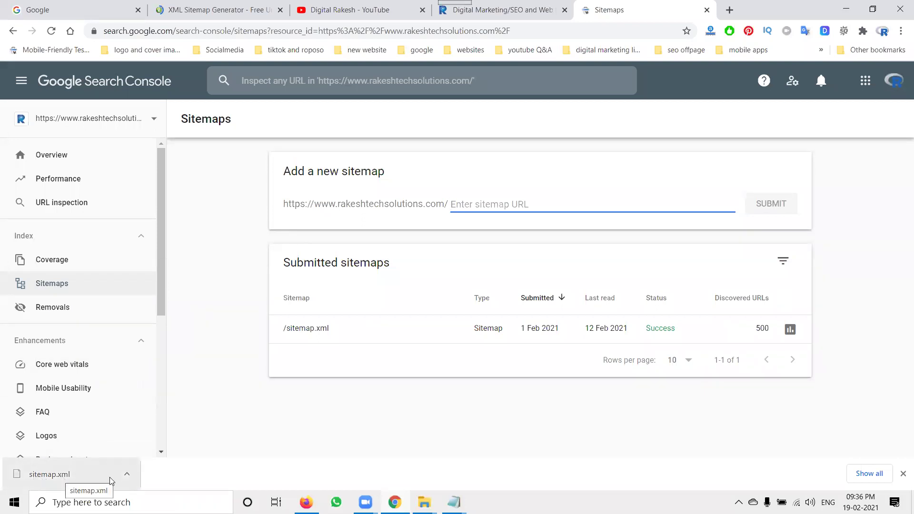
# Show the downloaded sitemap.xml in its folder and open it in Notepad++
pyautogui.click(131, 473)
pyautogui.click(153, 435)
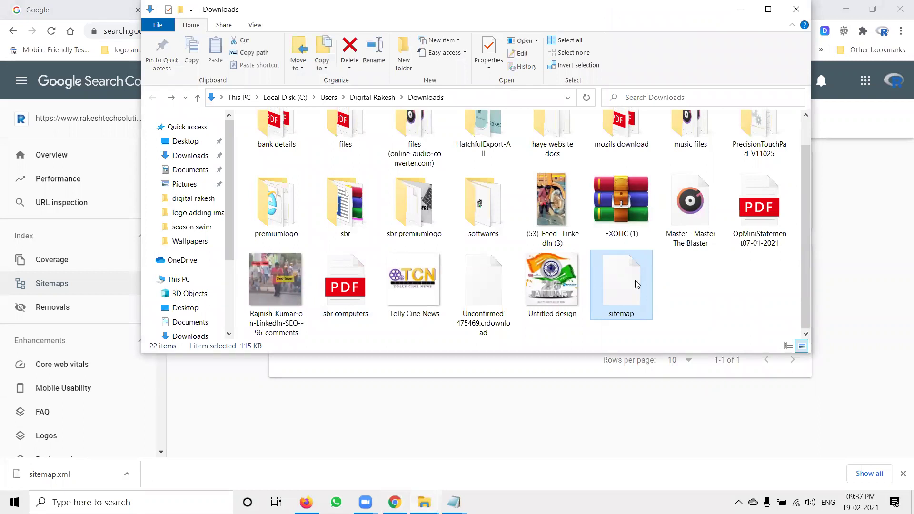
pyautogui.rightClick(629, 286)
pyautogui.click(655, 235)
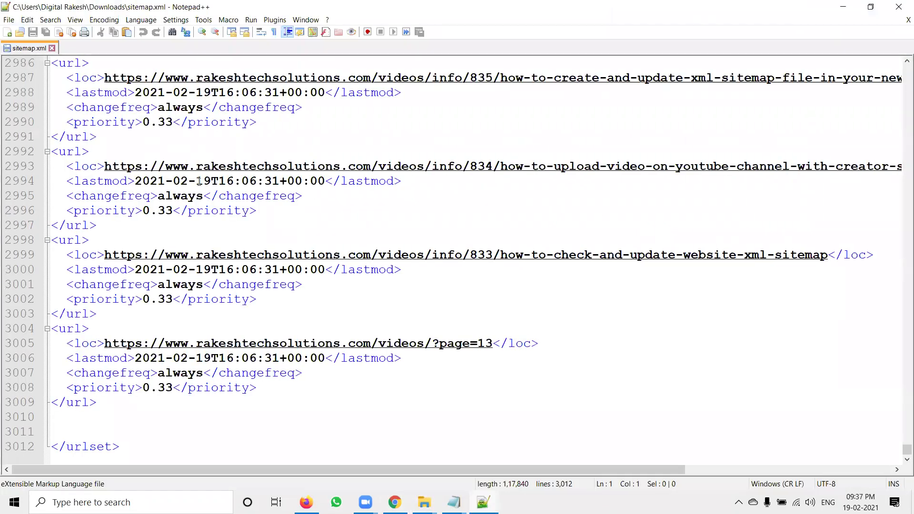
# Check the lastmod date of a URL entry near the sitemap's end, then close the file and hide the Downloads window
pyautogui.moveTo(211, 181); pyautogui.dragTo(135, 181)
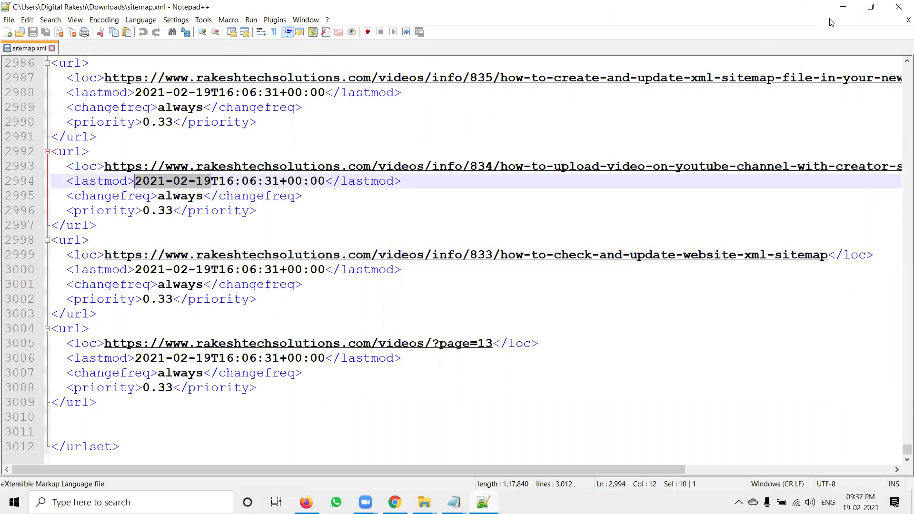
pyautogui.click(897, 12)
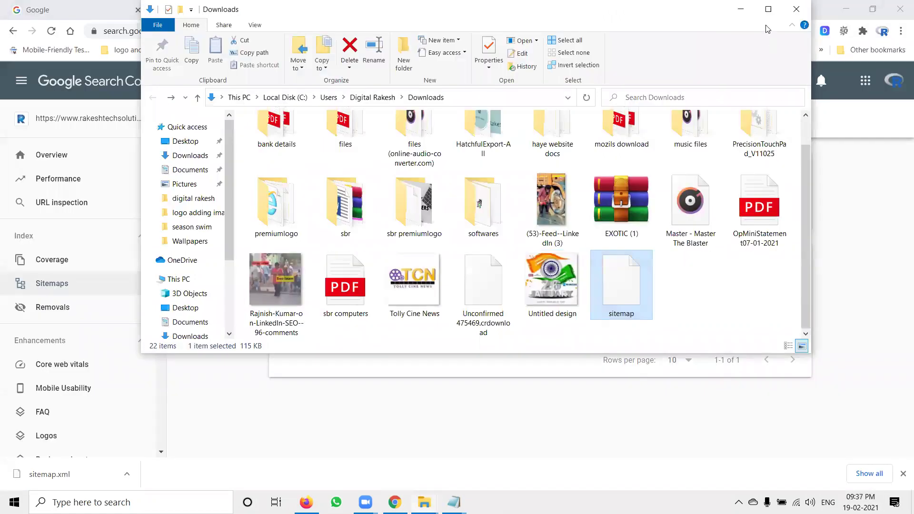
pyautogui.click(740, 10)
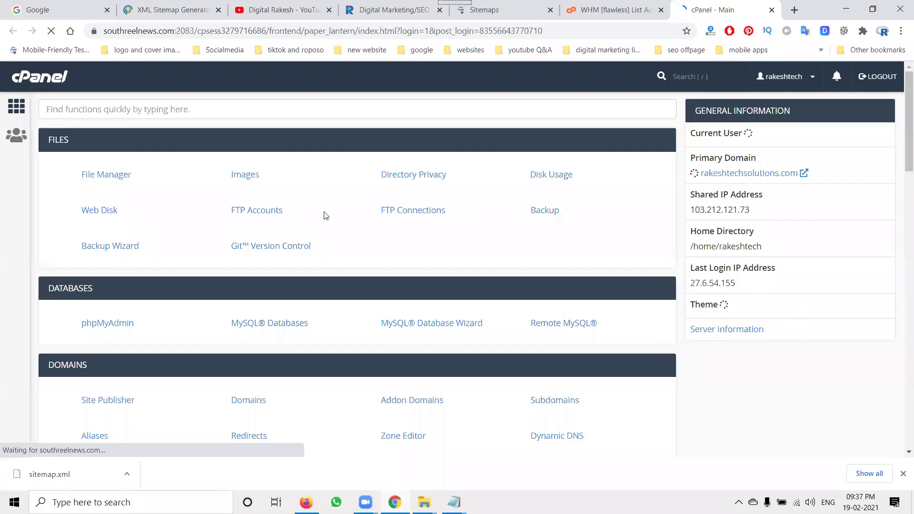
# Upload sitemap.xml from Downloads to public_html with the cPanel File Manager, overwriting the existing file
pyautogui.click(101, 177)
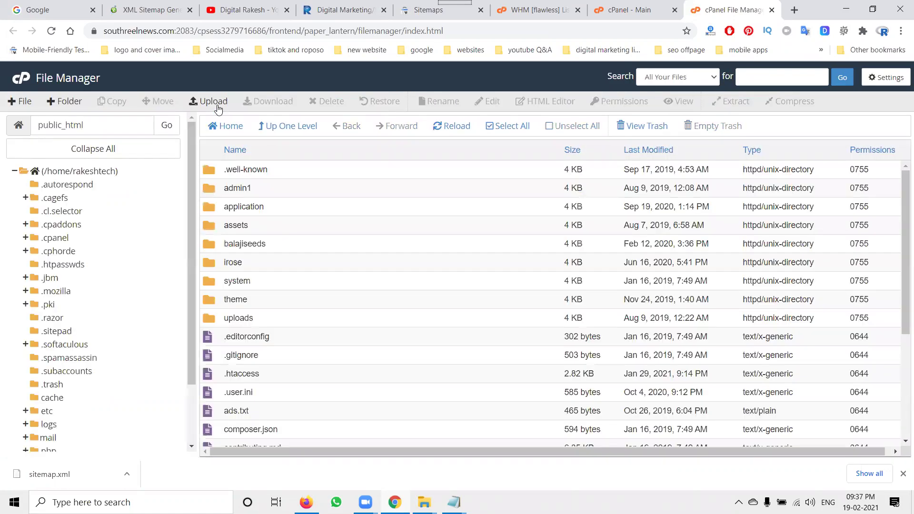
pyautogui.click(213, 102)
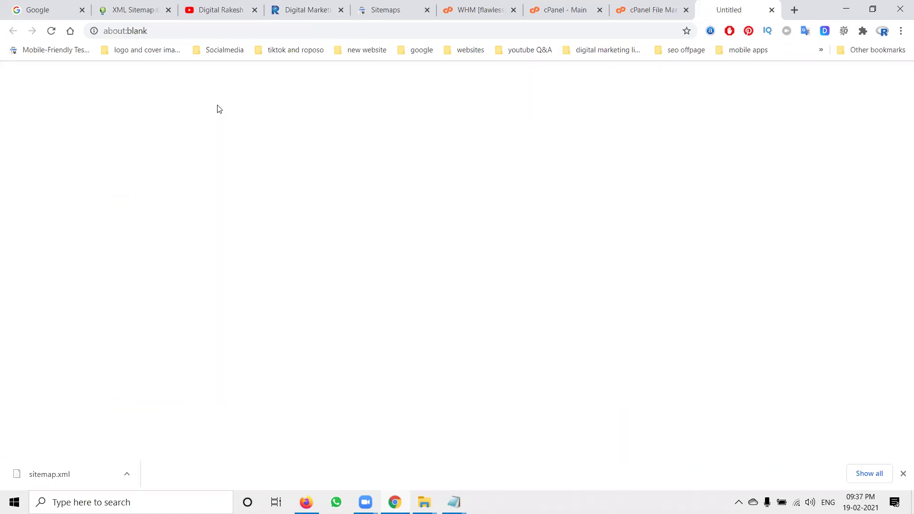
pyautogui.click(443, 271)
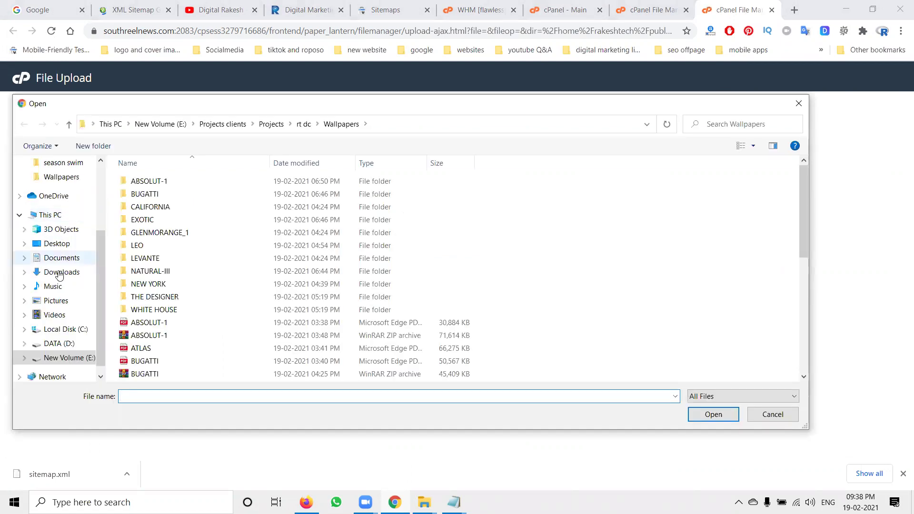
pyautogui.click(60, 273)
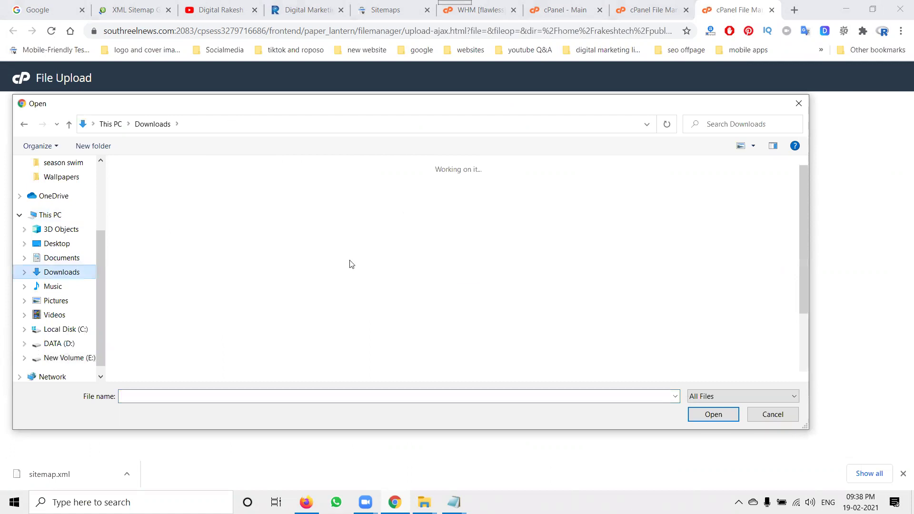
pyautogui.click(157, 219)
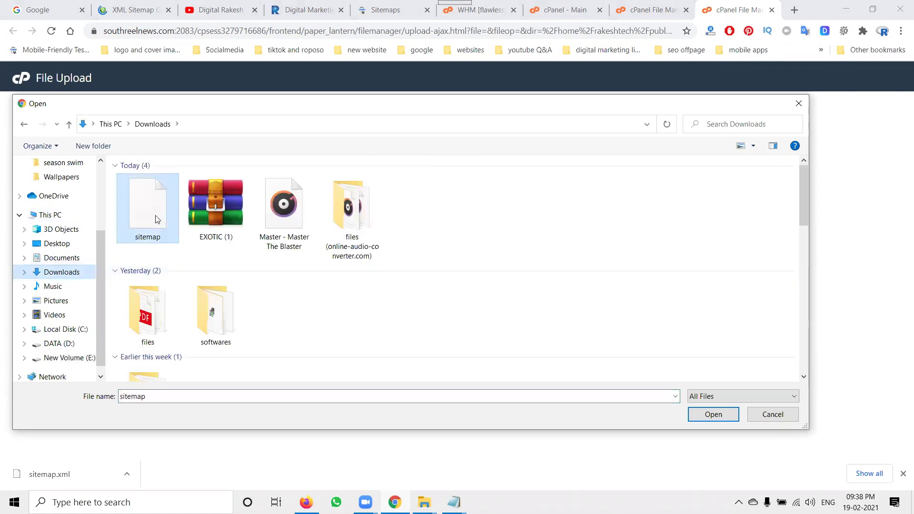
pyautogui.doubleClick(157, 220)
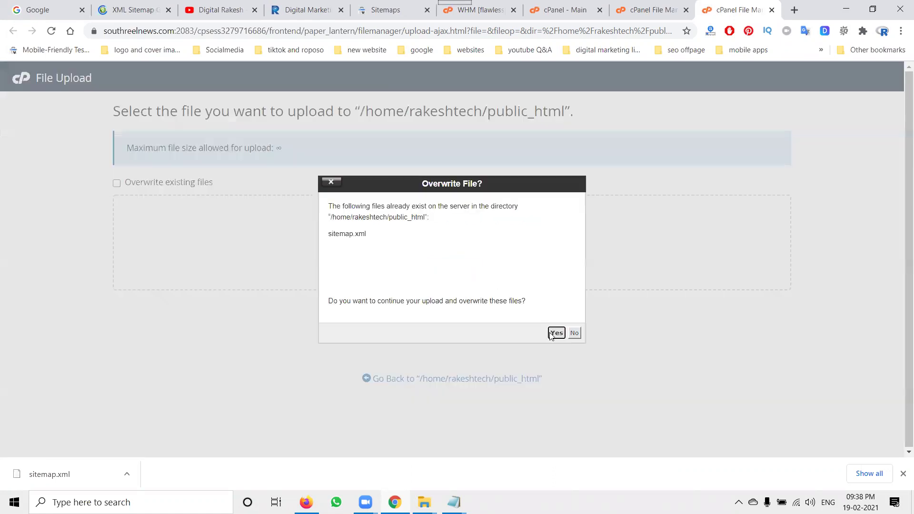
pyautogui.click(550, 334)
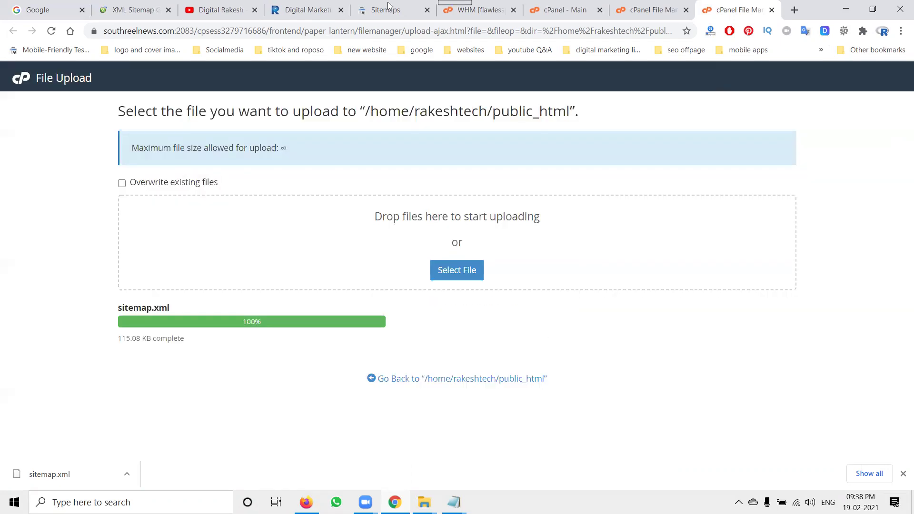
# Submit sitemap.xml as a new sitemap for the website in Google Search Console
pyautogui.click(388, 10)
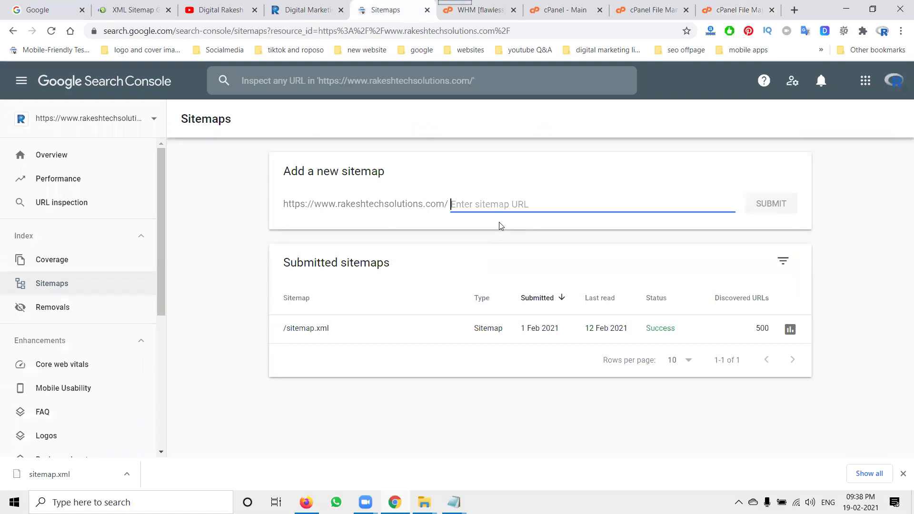
pyautogui.write('sitemap.xml')
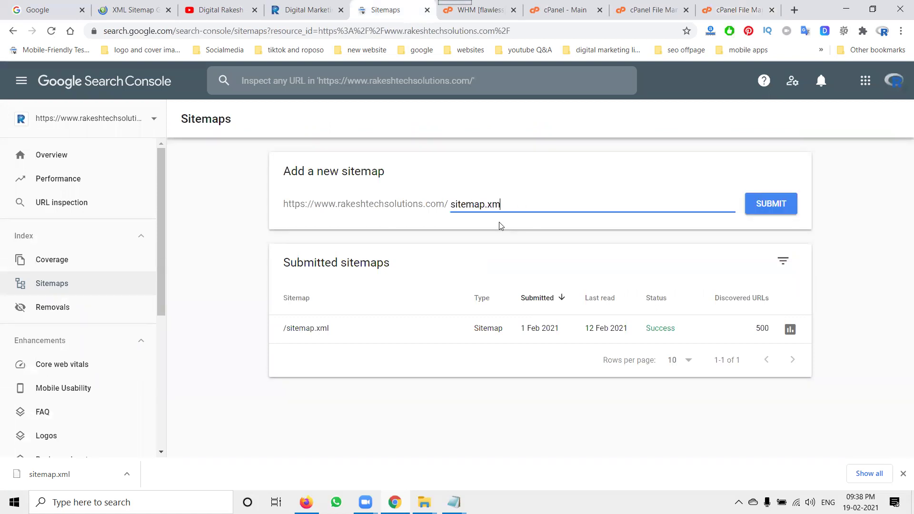
pyautogui.click(762, 202)
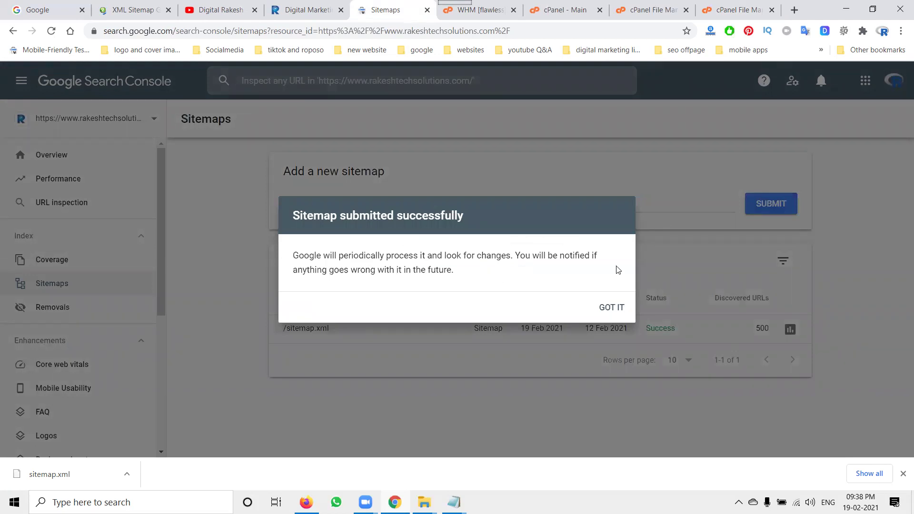
pyautogui.click(611, 309)
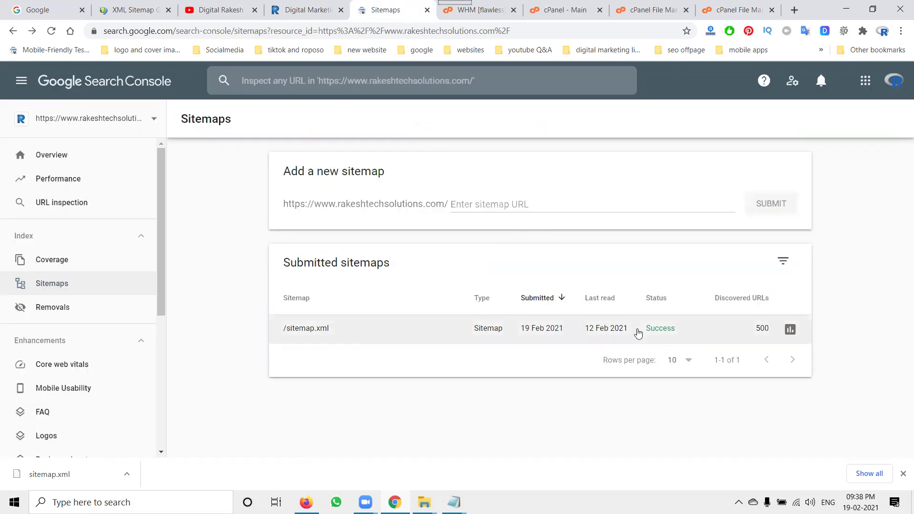
# Open the details of the submitted /sitemap.xml and remove that sitemap from the property
pyautogui.click(678, 329)
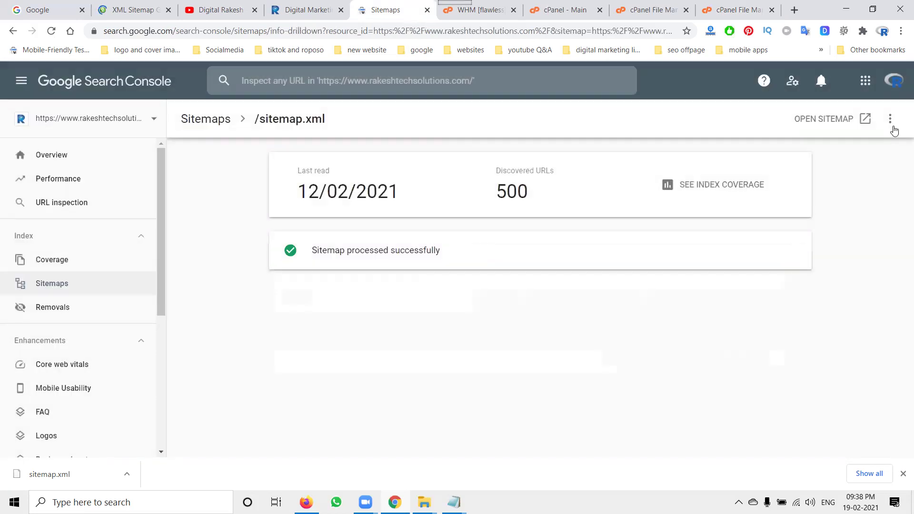
pyautogui.click(889, 119)
pyautogui.click(873, 151)
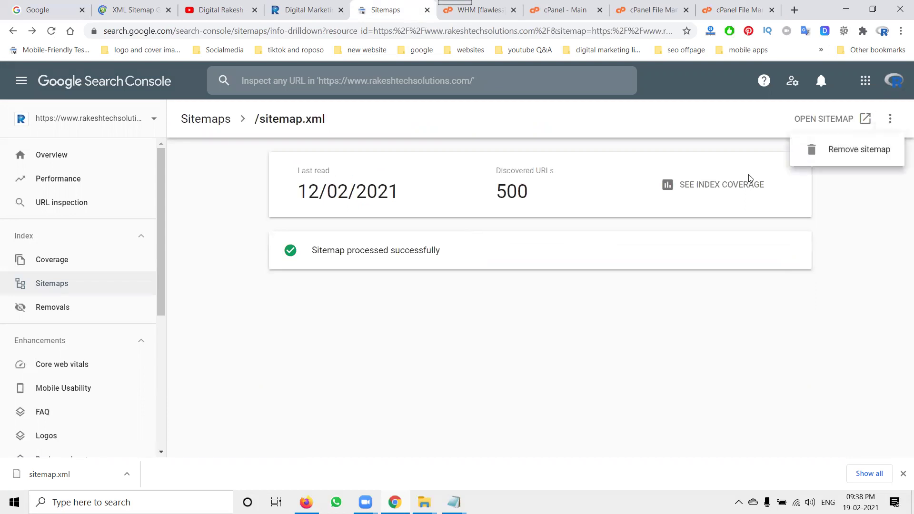
pyautogui.click(596, 276)
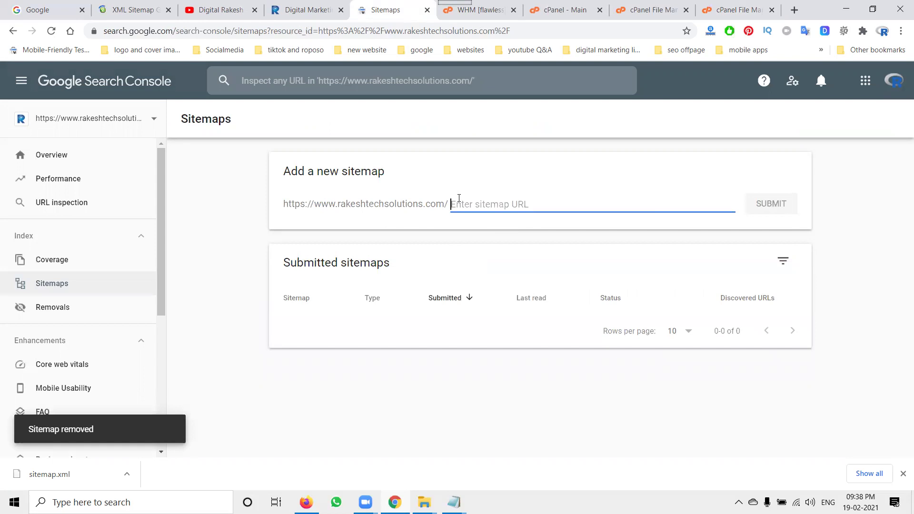
# Submit sitemap.xml again as a new sitemap and check its submitted and last-read dates
pyautogui.write('sitemap.')
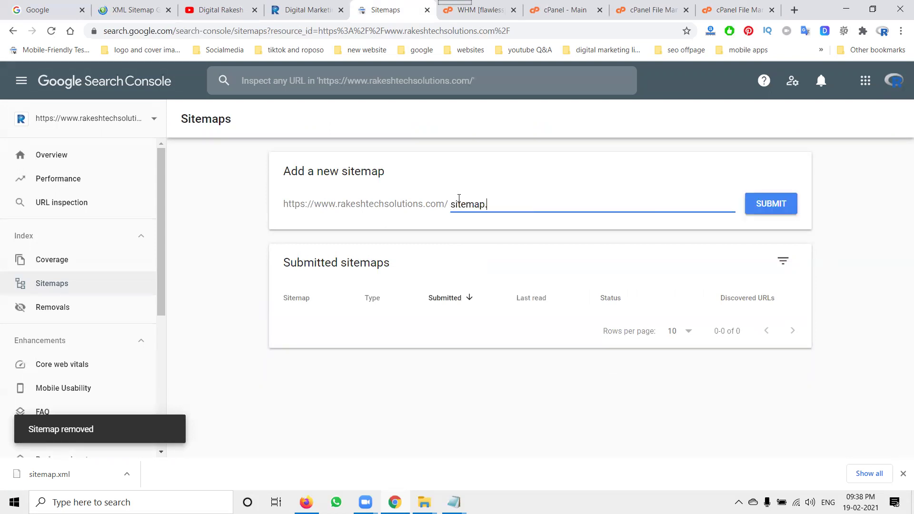
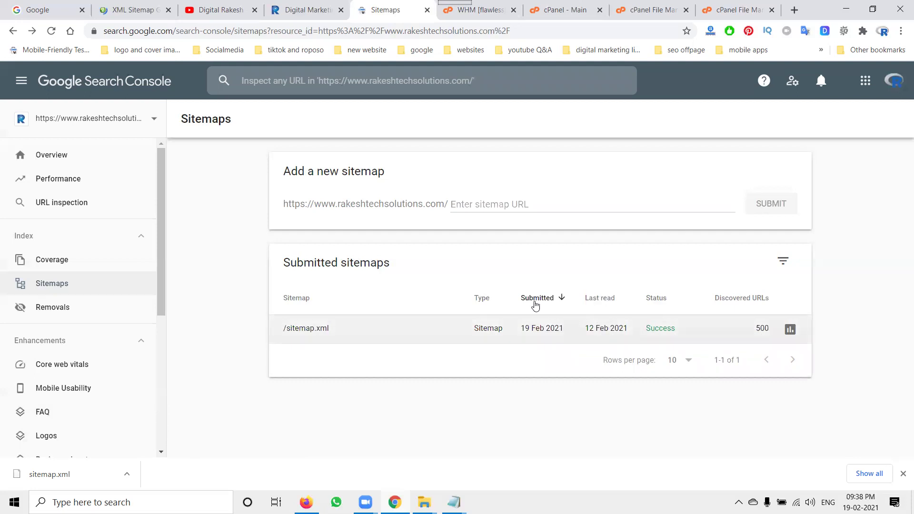
pyautogui.click(533, 335)
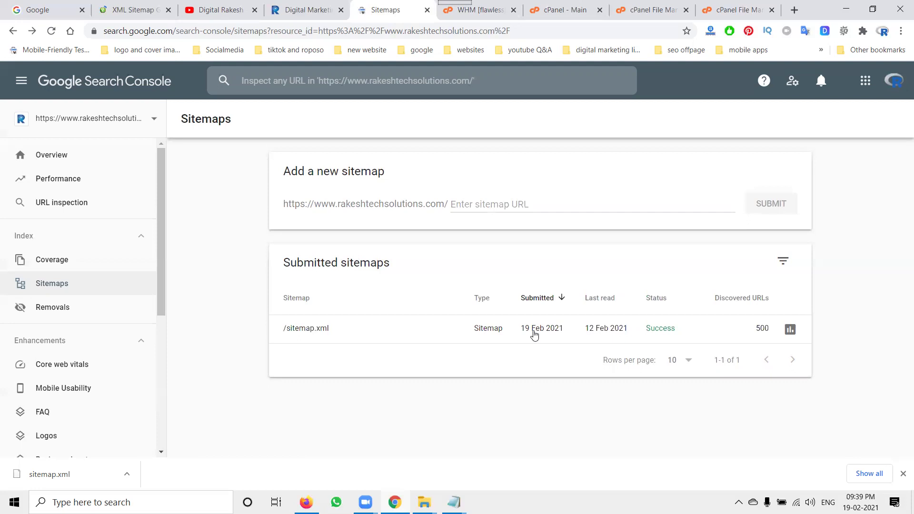
pyautogui.click(584, 332)
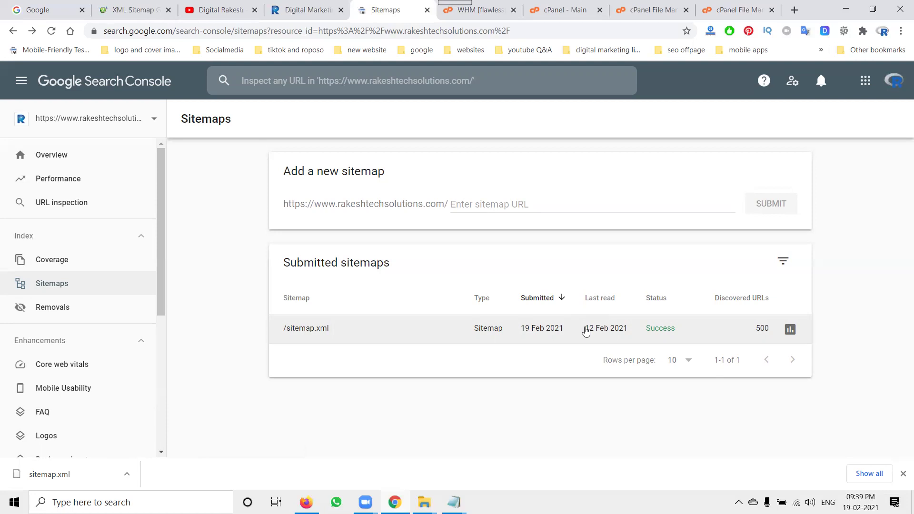
# Switch to the open YouTube channel page
pyautogui.click(202, 13)
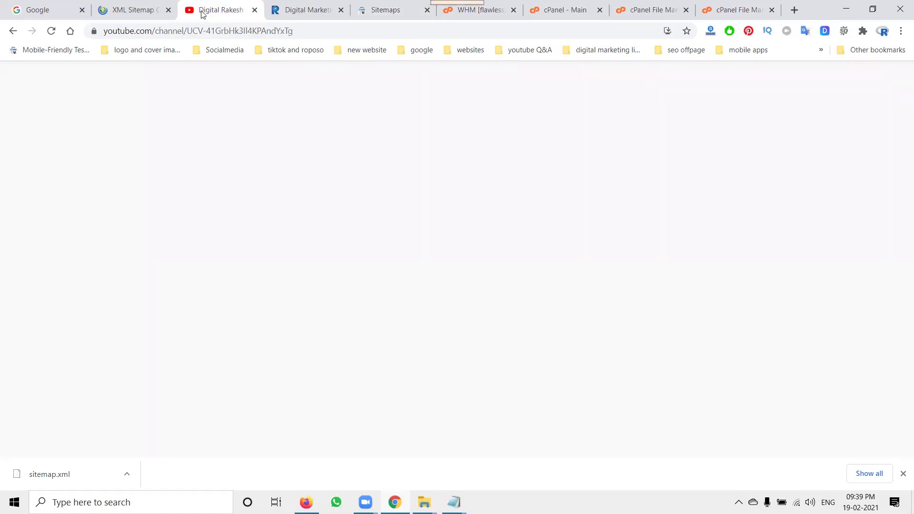